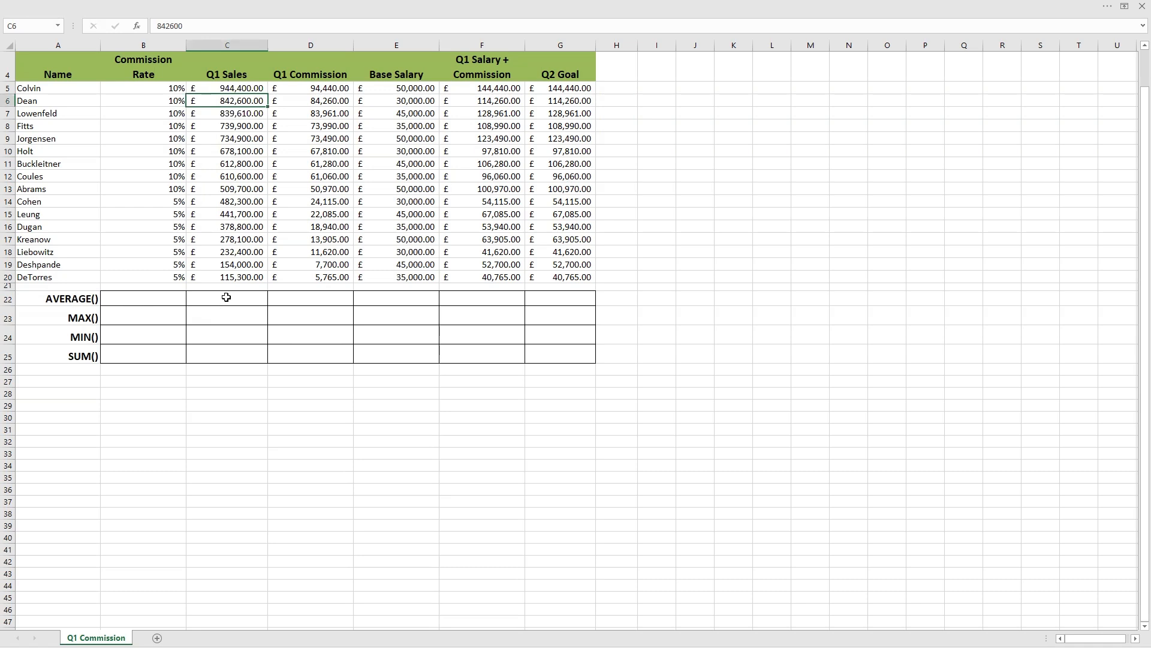
# Enter =AVERAGE(C5:C20) in C22 for the Q1 Sales and fill the formula across to G22.
pyautogui.click(226, 298)
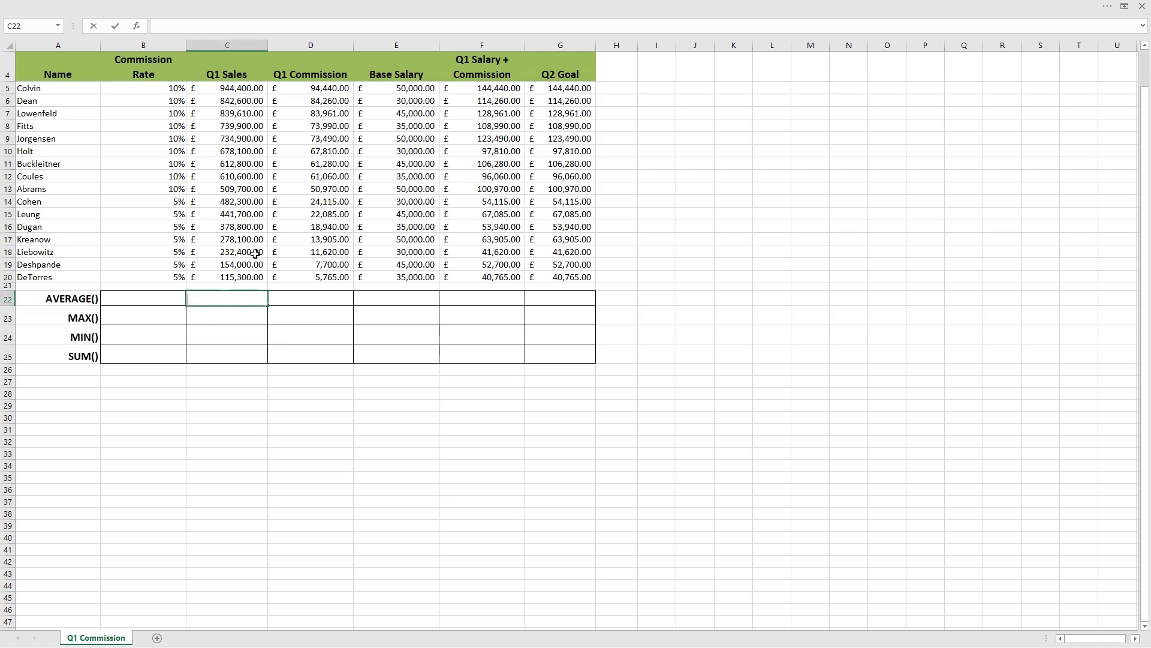
pyautogui.write('=ave')
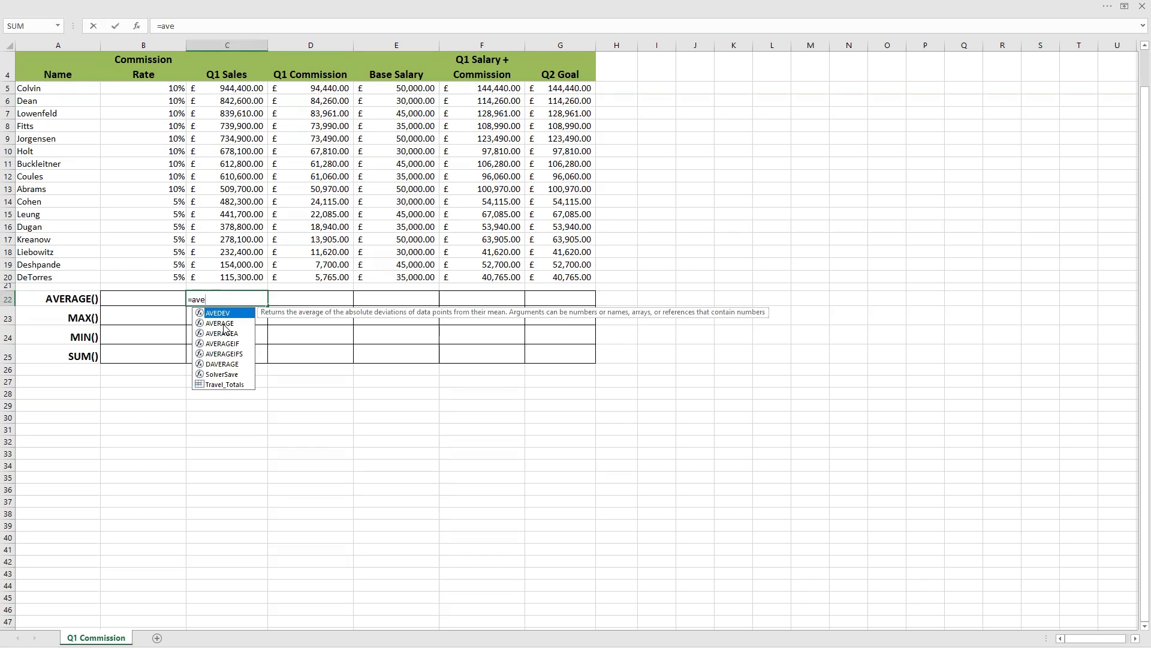
pyautogui.press('Tab')
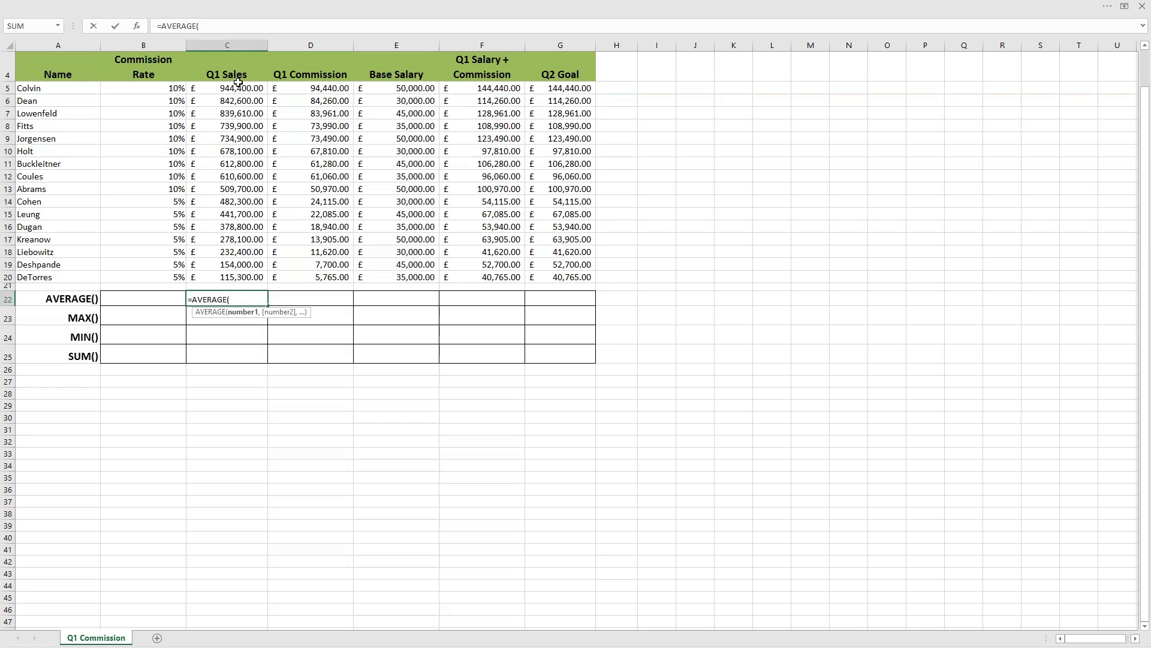
pyautogui.moveTo(242, 86); pyautogui.dragTo(242, 101)
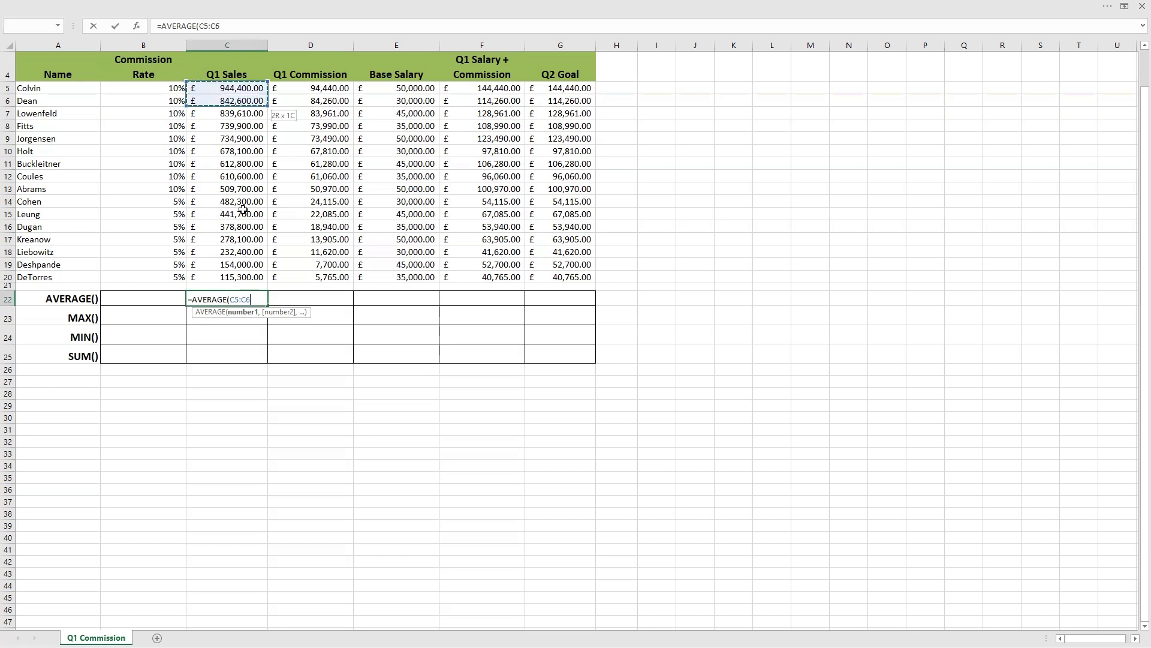
pyautogui.moveTo(240, 277); pyautogui.dragTo(239, 277)
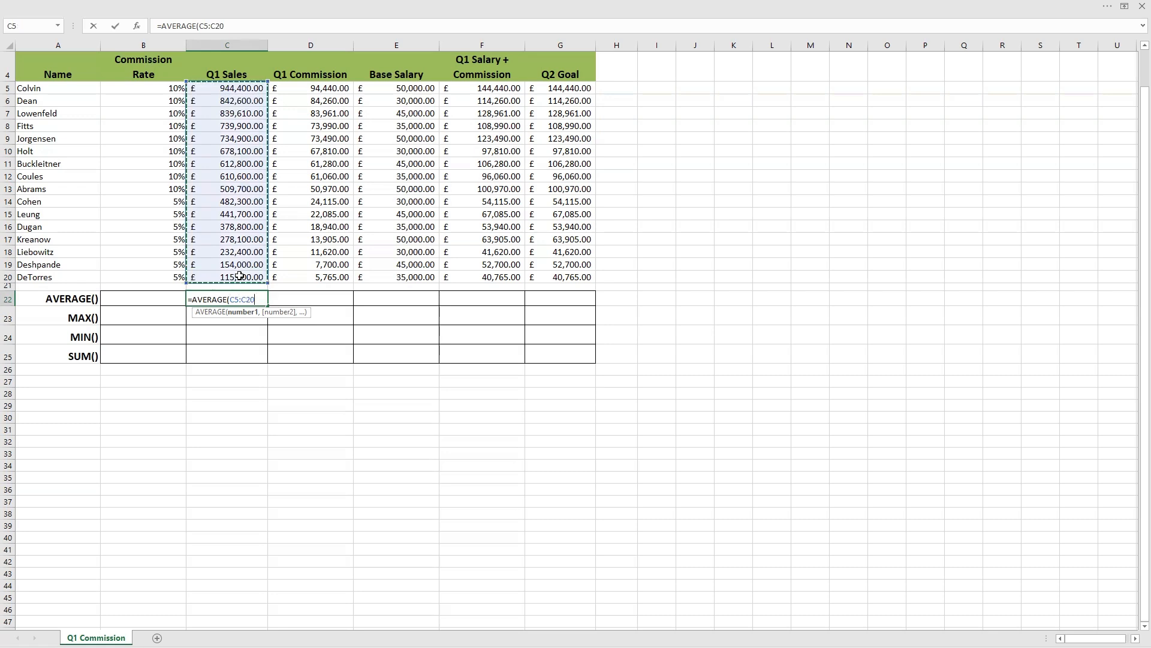
pyautogui.press('Return')
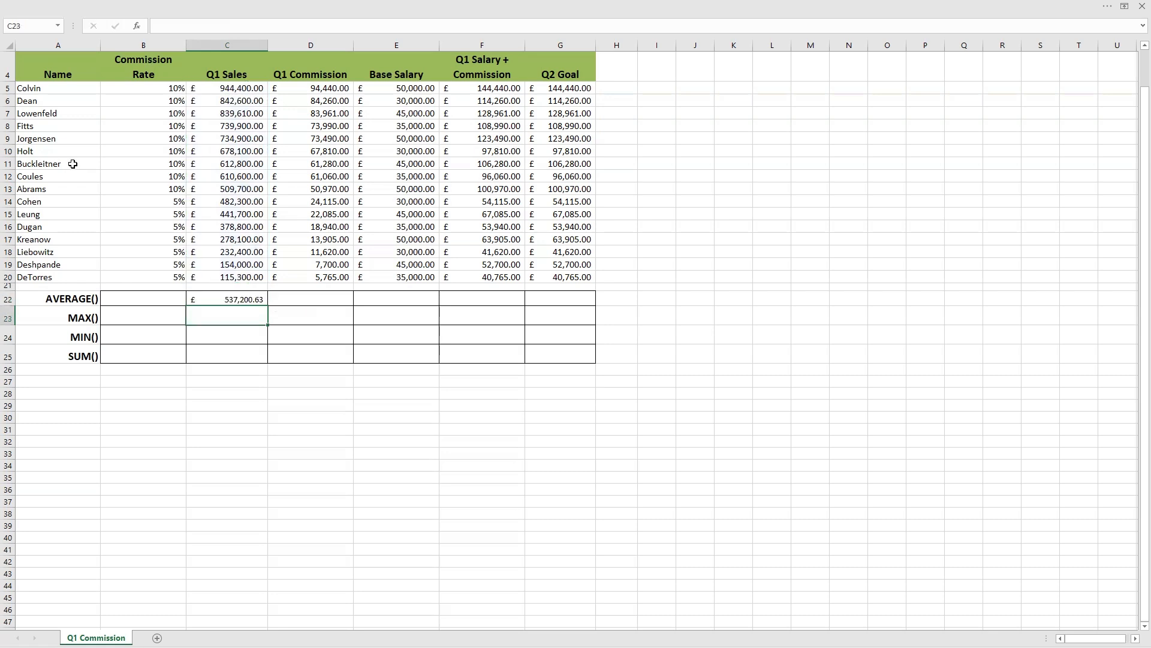
pyautogui.click(248, 298)
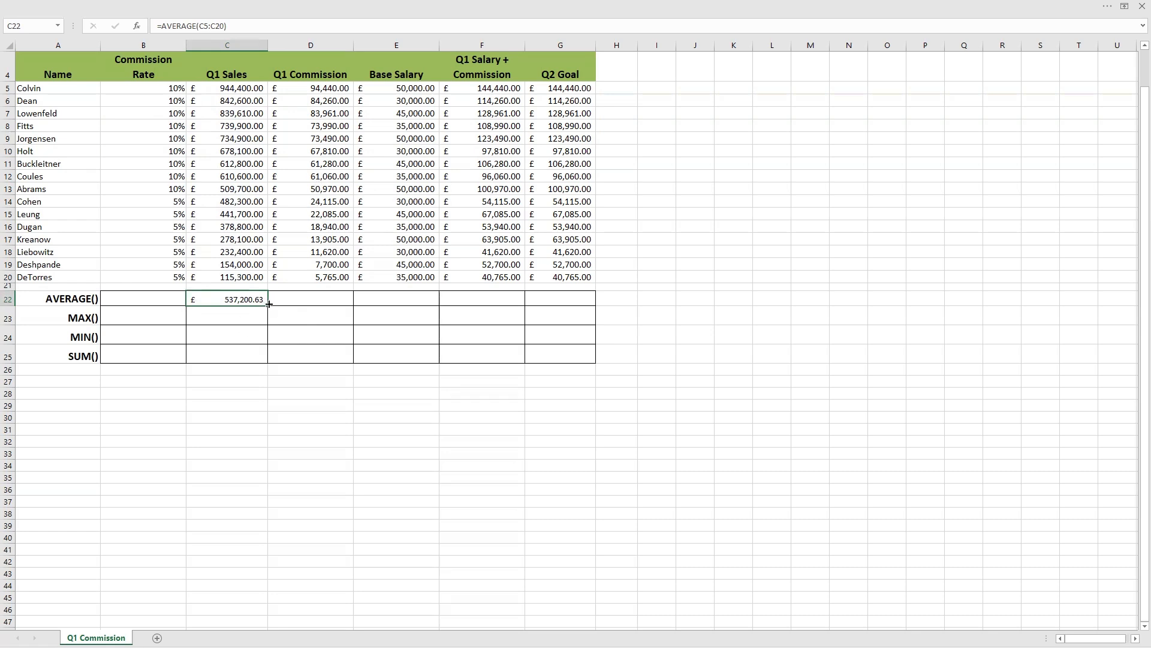
pyautogui.moveTo(269, 304); pyautogui.dragTo(591, 306)
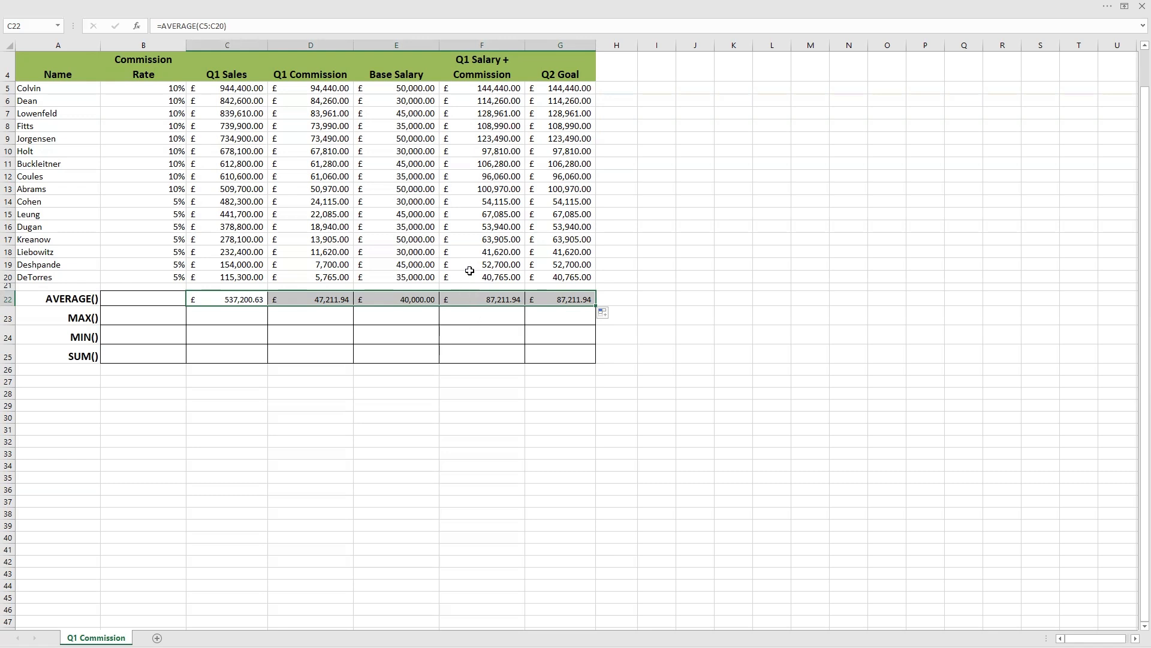
# Enter =MAX(C5:C20) in C23 for the highest Q1 Sales and fill the formula across to G23.
pyautogui.doubleClick(221, 316)
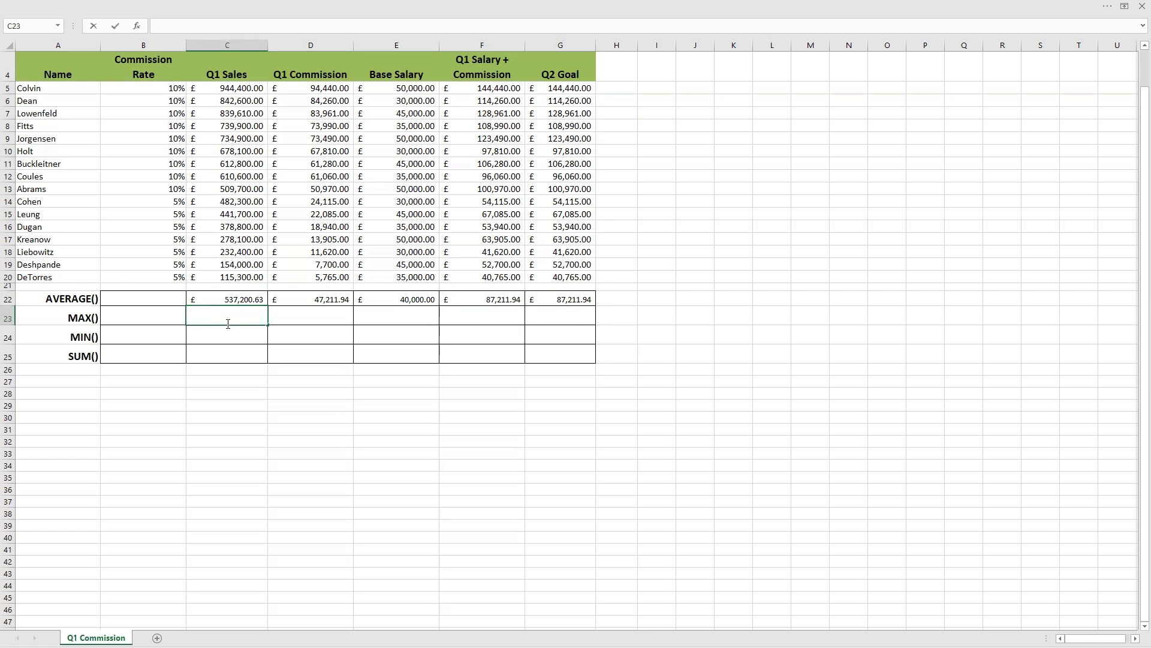
pyautogui.write('=m')
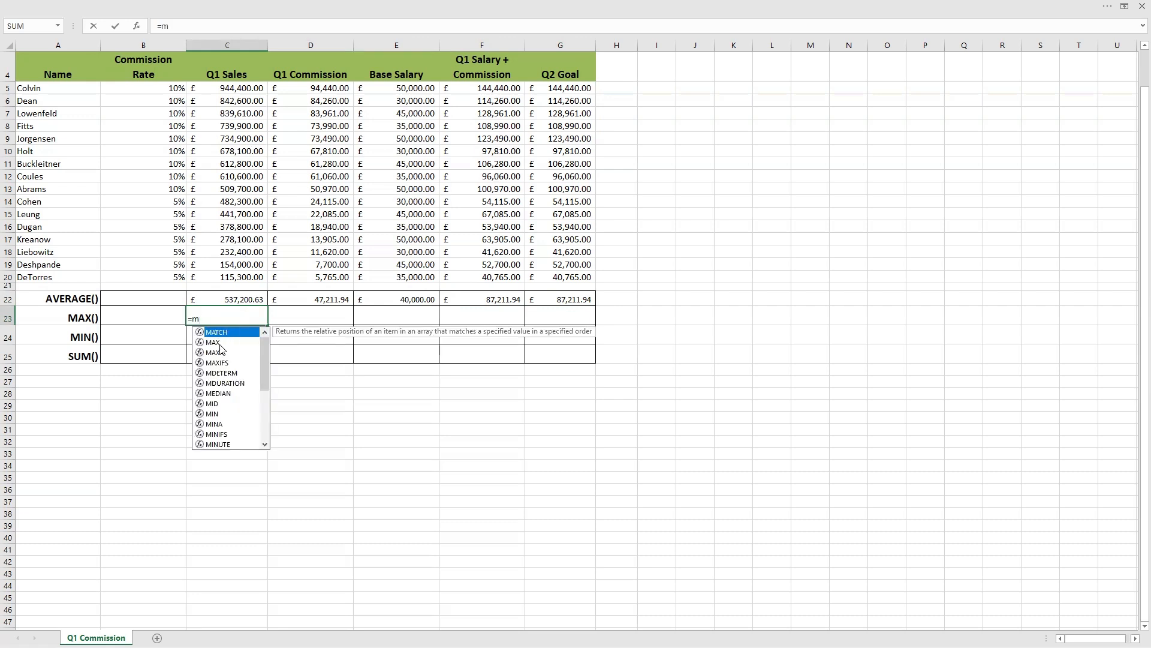
pyautogui.click(220, 346)
pyautogui.doubleClick(210, 342)
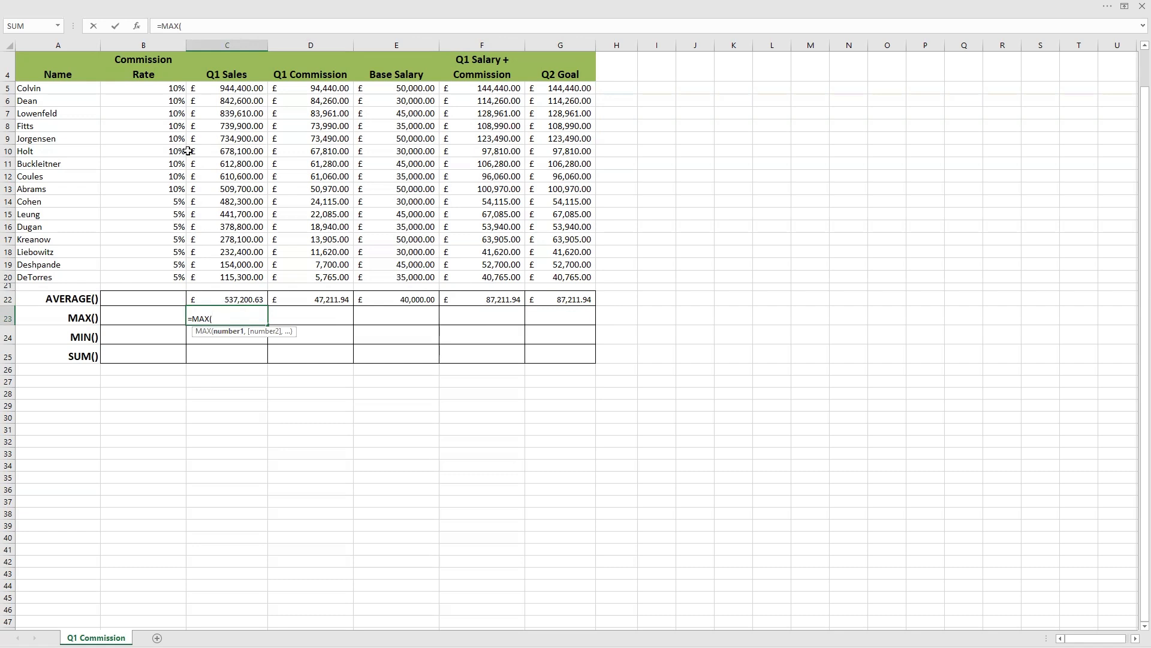
pyautogui.moveTo(235, 84); pyautogui.dragTo(247, 274)
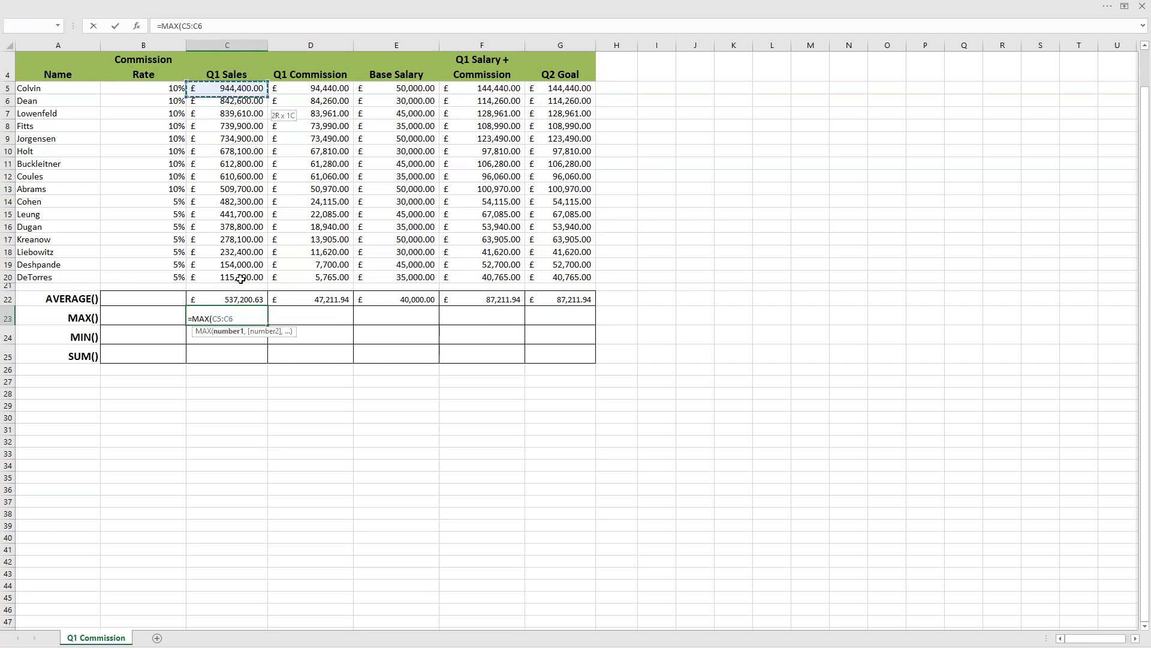
pyautogui.press('Return')
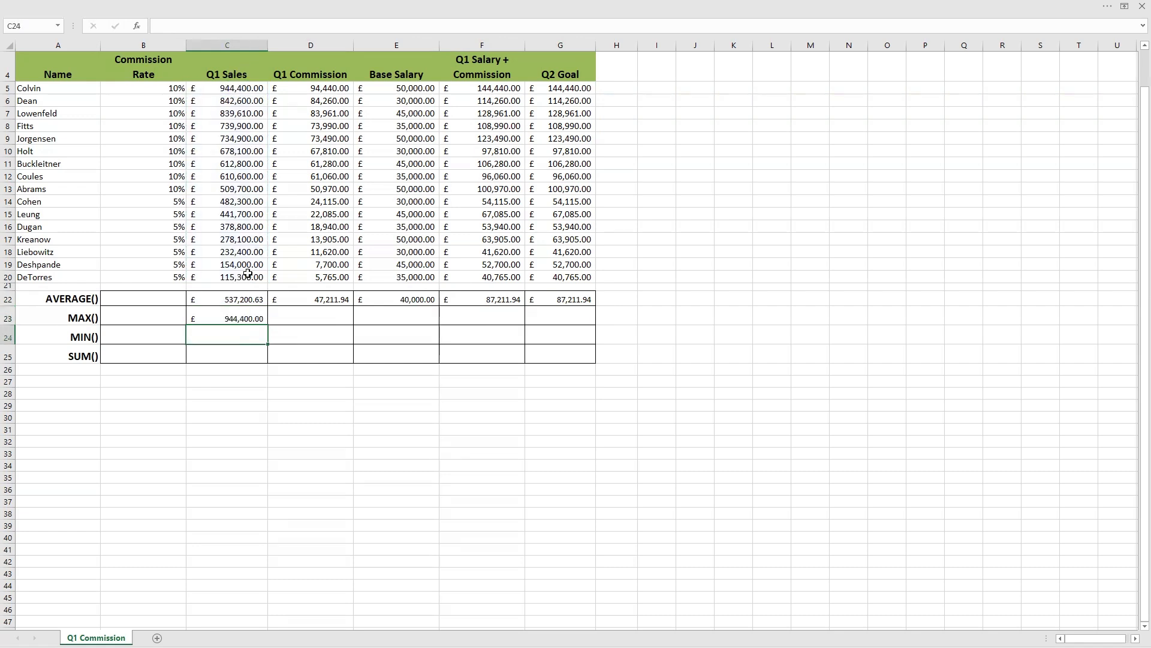
pyautogui.click(259, 317)
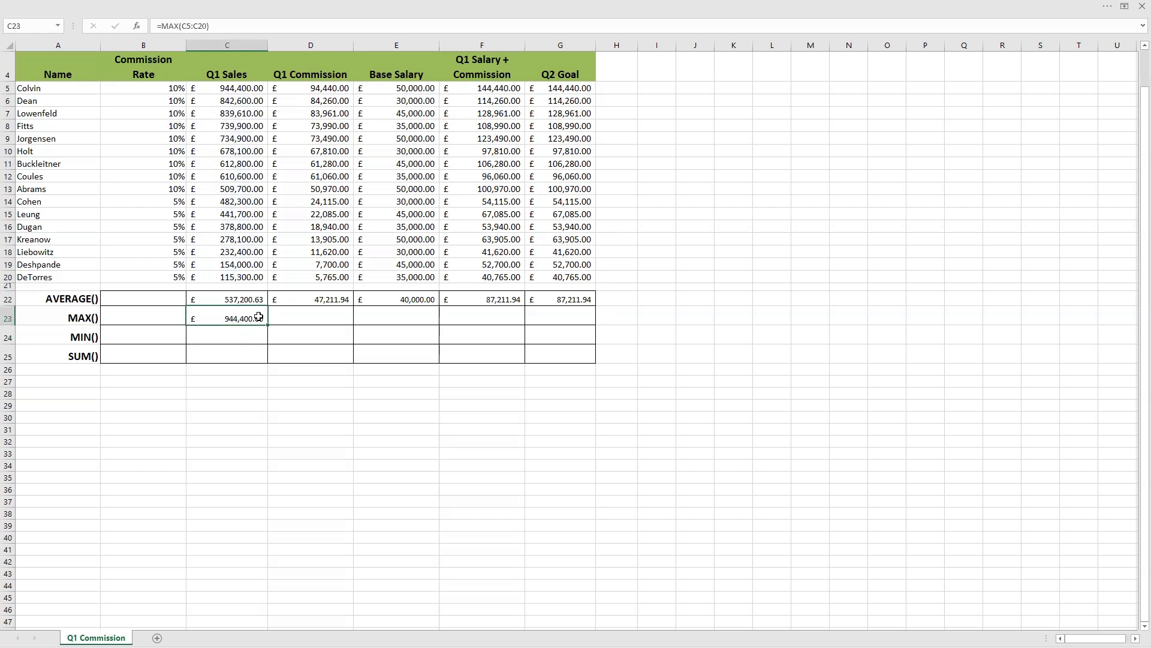
pyautogui.moveTo(268, 325); pyautogui.dragTo(561, 318)
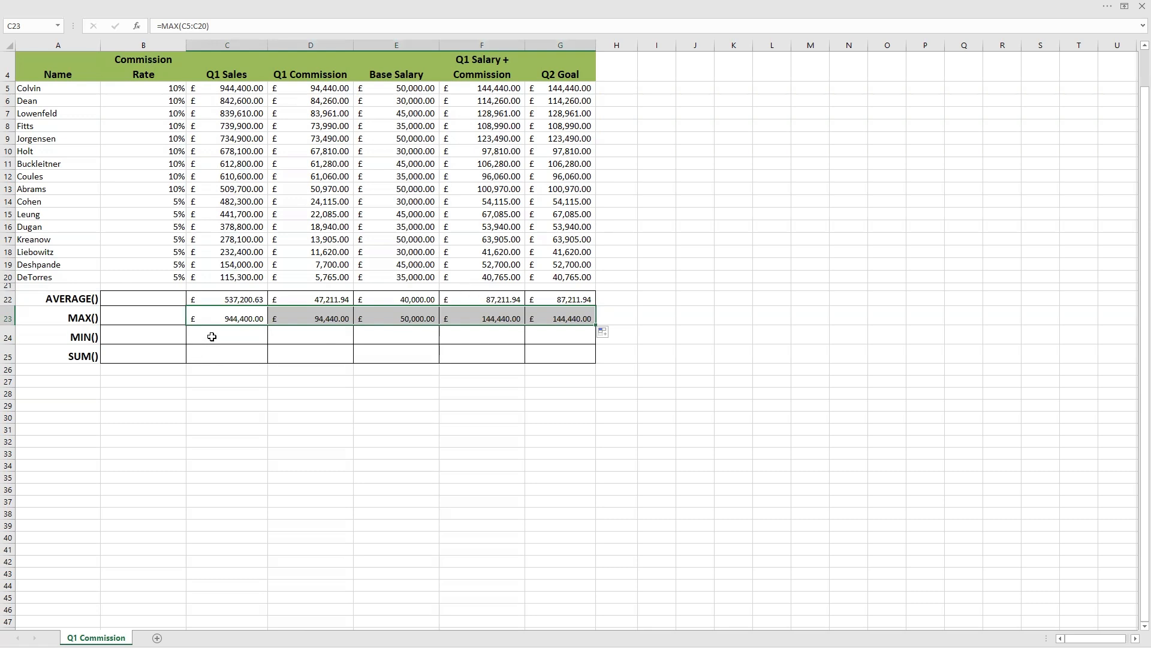
# Enter =MIN(C5:C20) in C24 for the lowest Q1 Sales and fill the formula across to G24.
pyautogui.doubleClick(213, 336)
pyautogui.write('=')
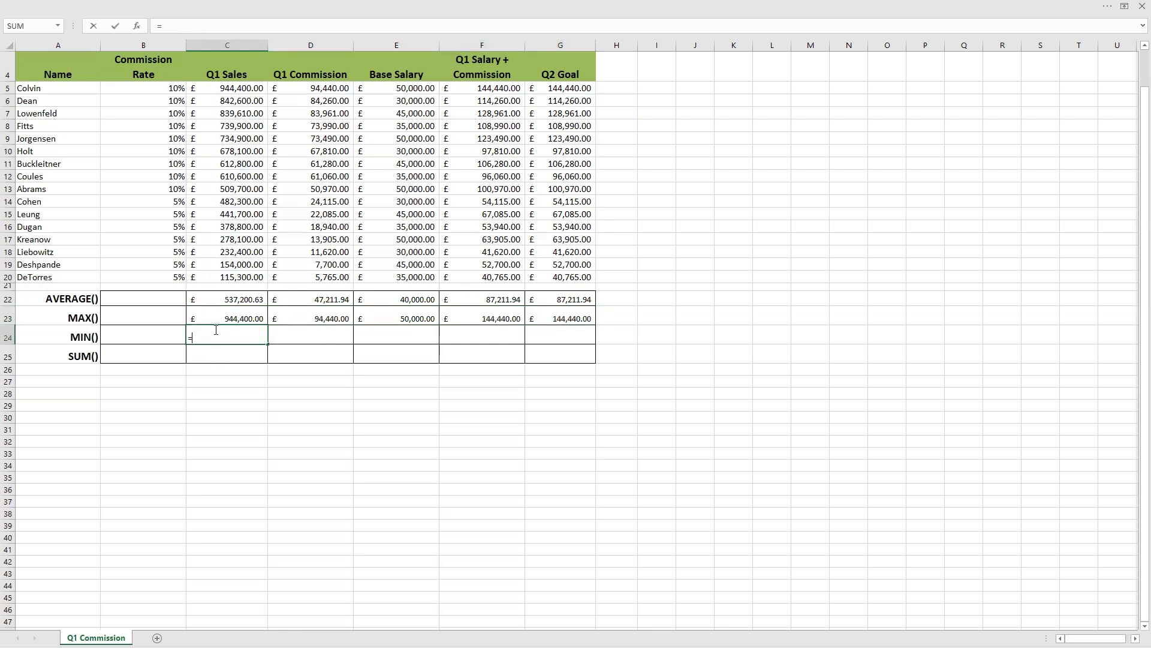
pyautogui.write('min')
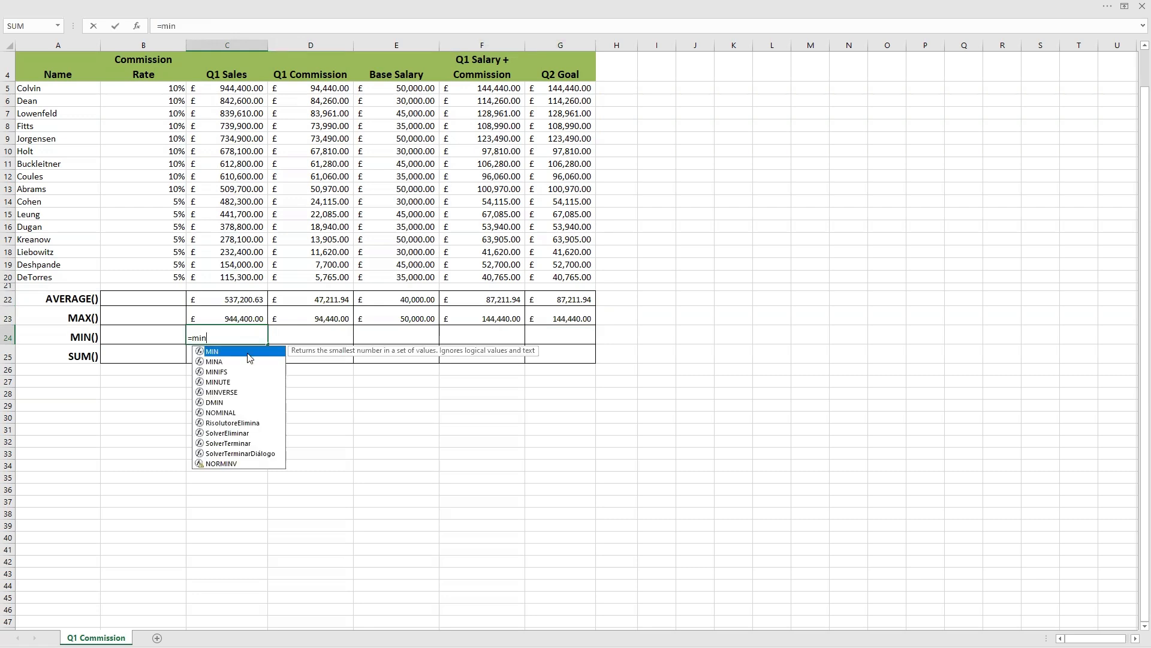
pyautogui.doubleClick(247, 352)
pyautogui.moveTo(226, 88); pyautogui.dragTo(227, 100)
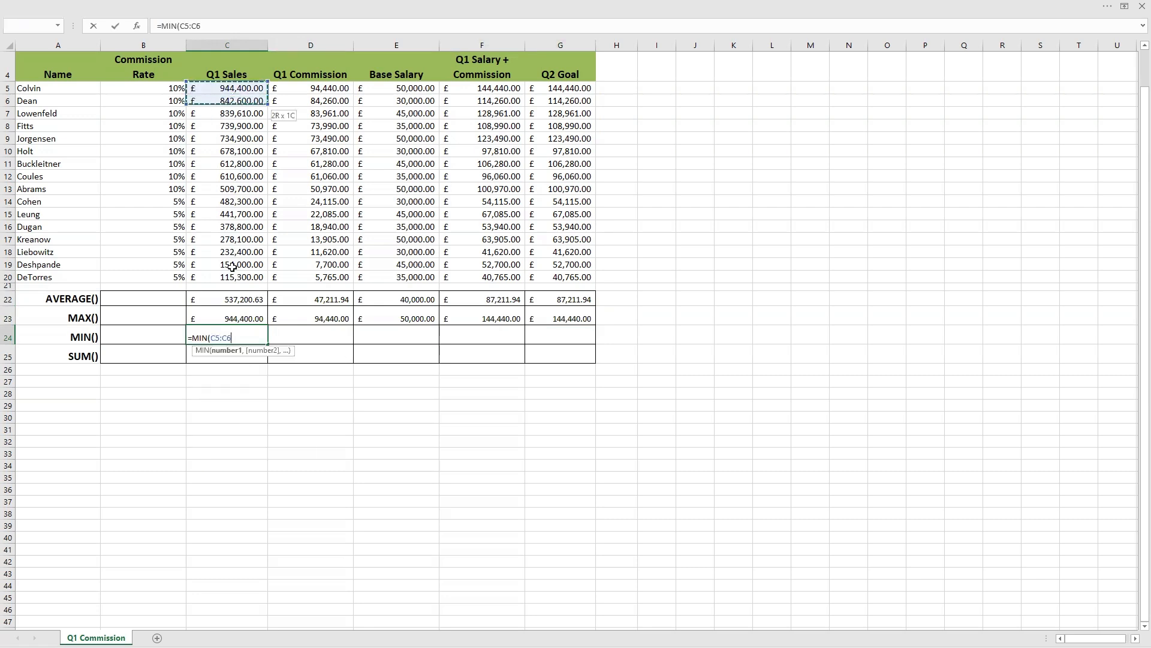
pyautogui.moveTo(230, 268); pyautogui.dragTo(230, 277)
pyautogui.press('Return')
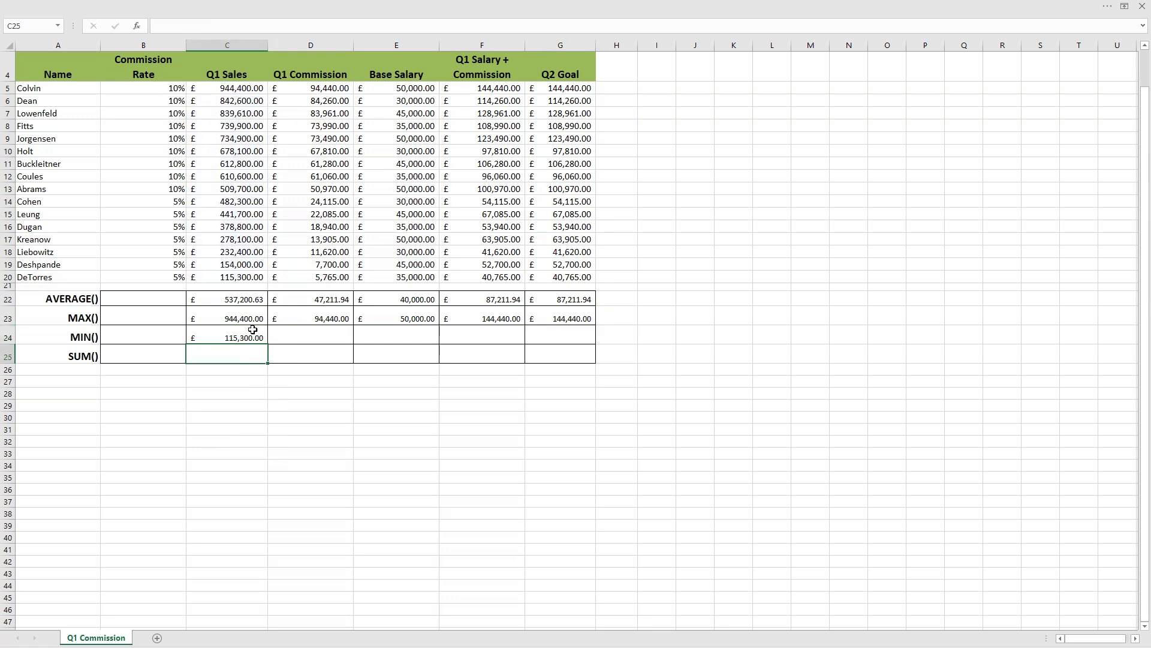
pyautogui.click(249, 336)
pyautogui.moveTo(268, 344); pyautogui.dragTo(565, 338)
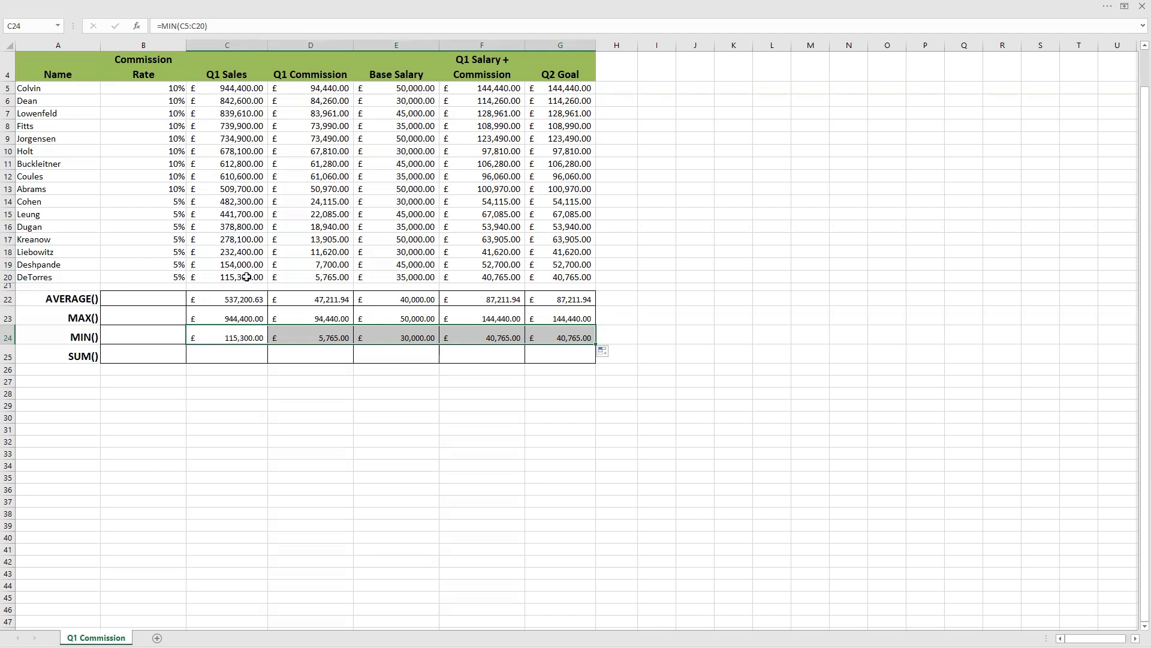
pyautogui.click(24, 277)
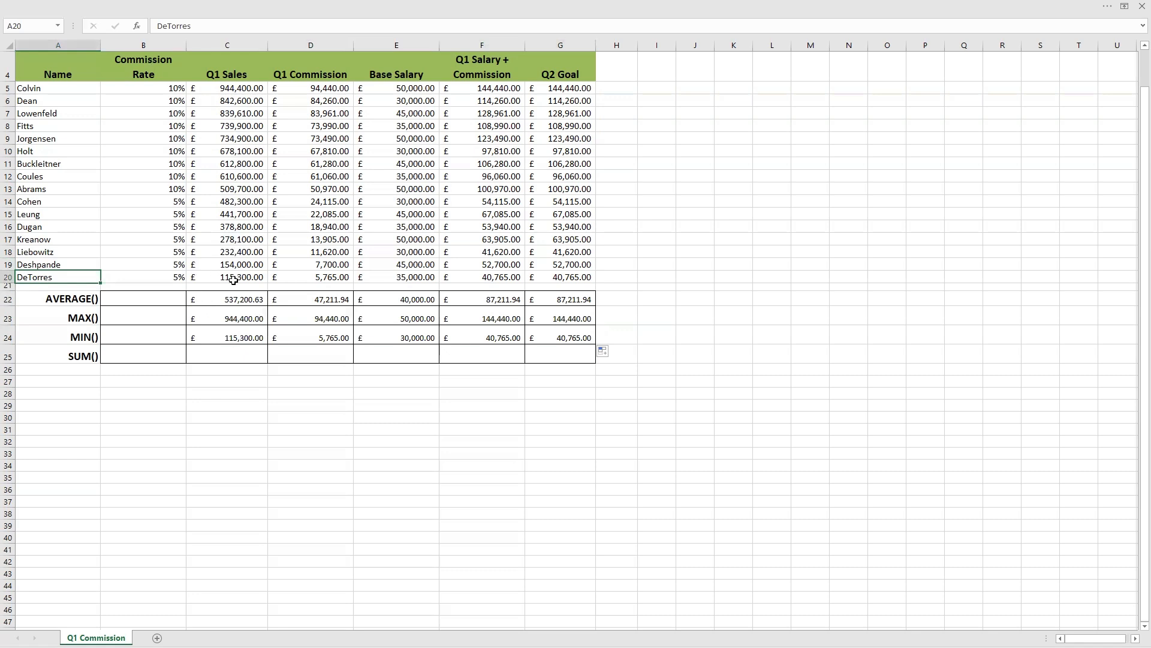
pyautogui.click(220, 336)
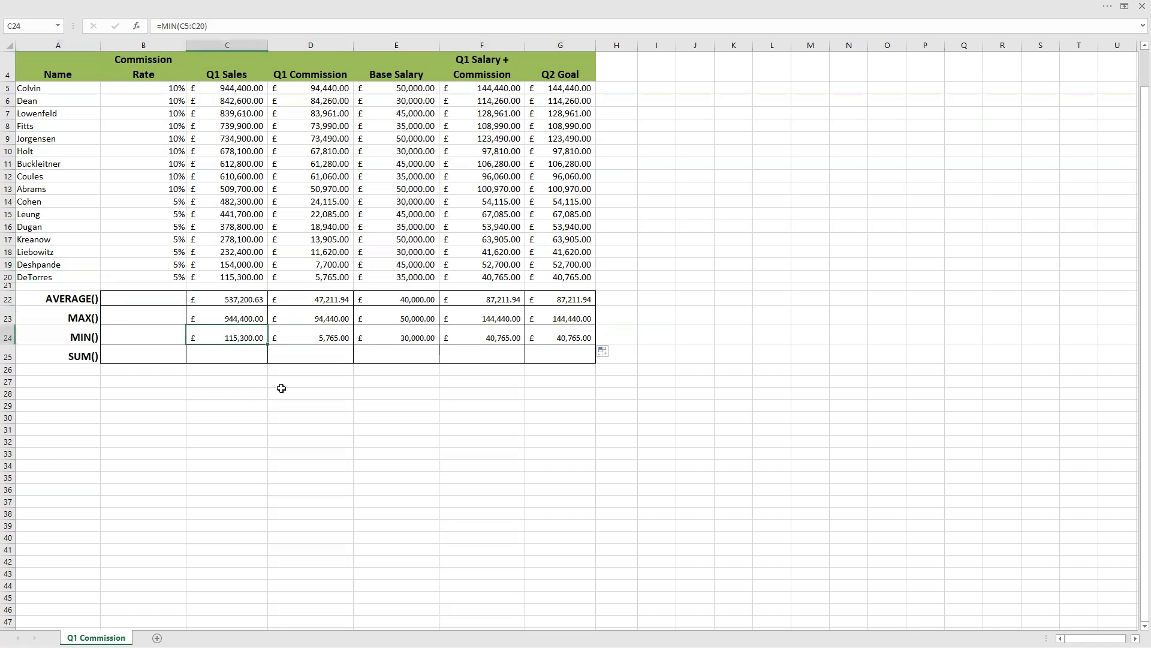
# Enter =SUM(C5:C20) in C25 to total the Q1 Sales and fill the formula across to G25.
pyautogui.click(230, 349)
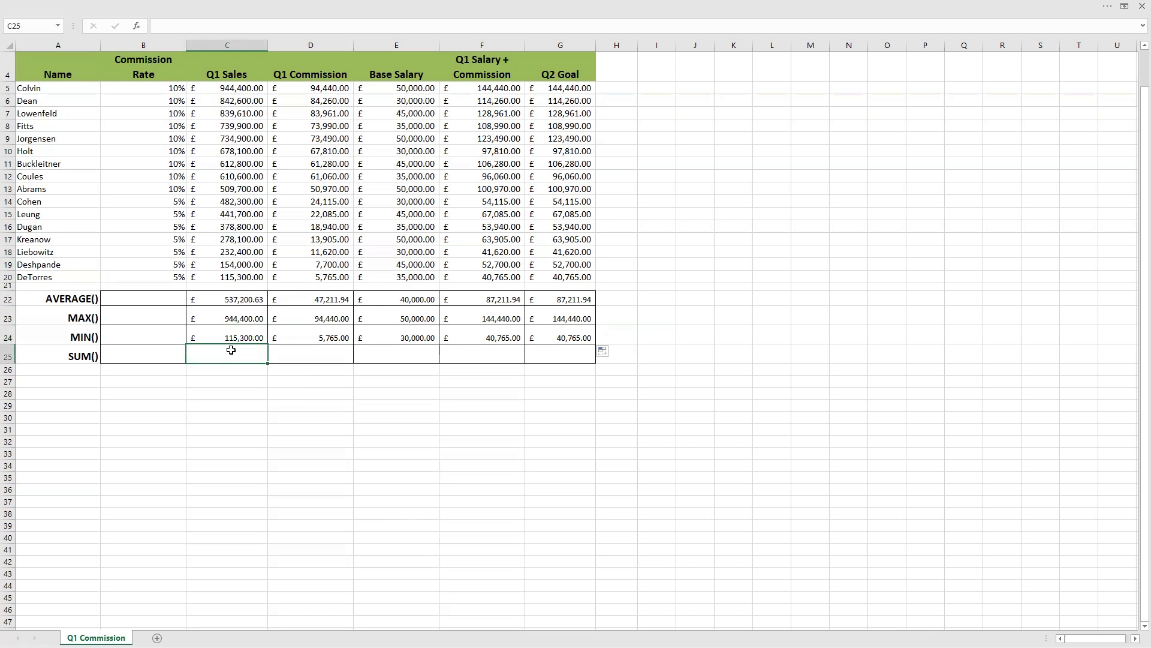
pyautogui.write('=su')
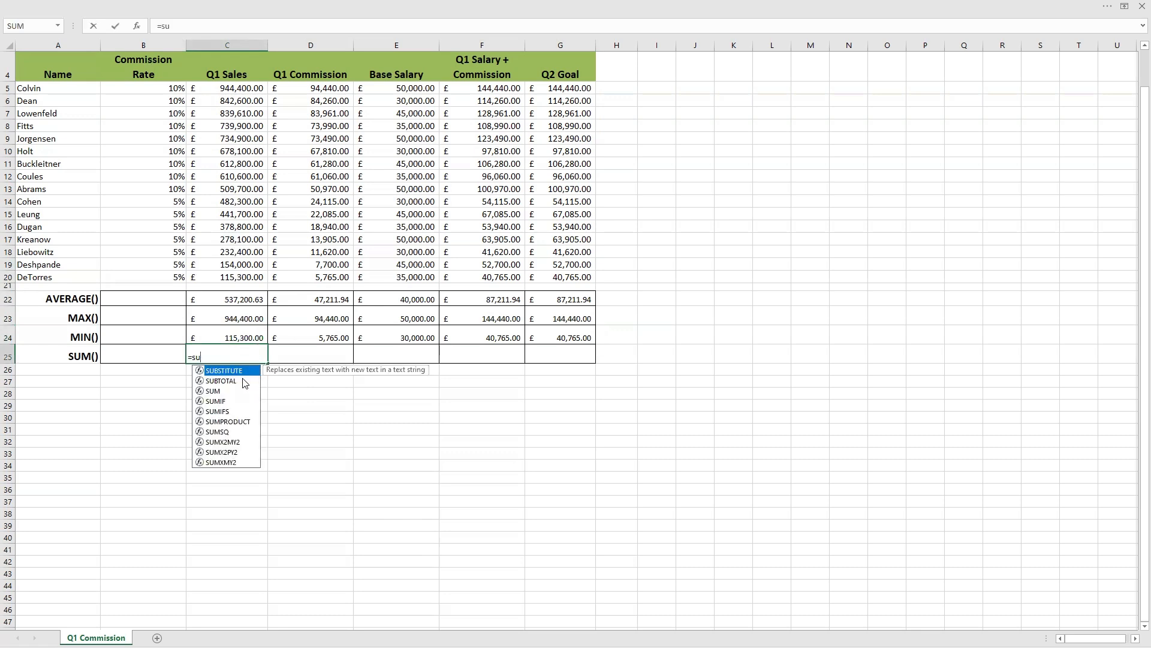
pyautogui.doubleClick(211, 391)
pyautogui.click(257, 89)
pyautogui.moveTo(255, 97); pyautogui.dragTo(253, 273)
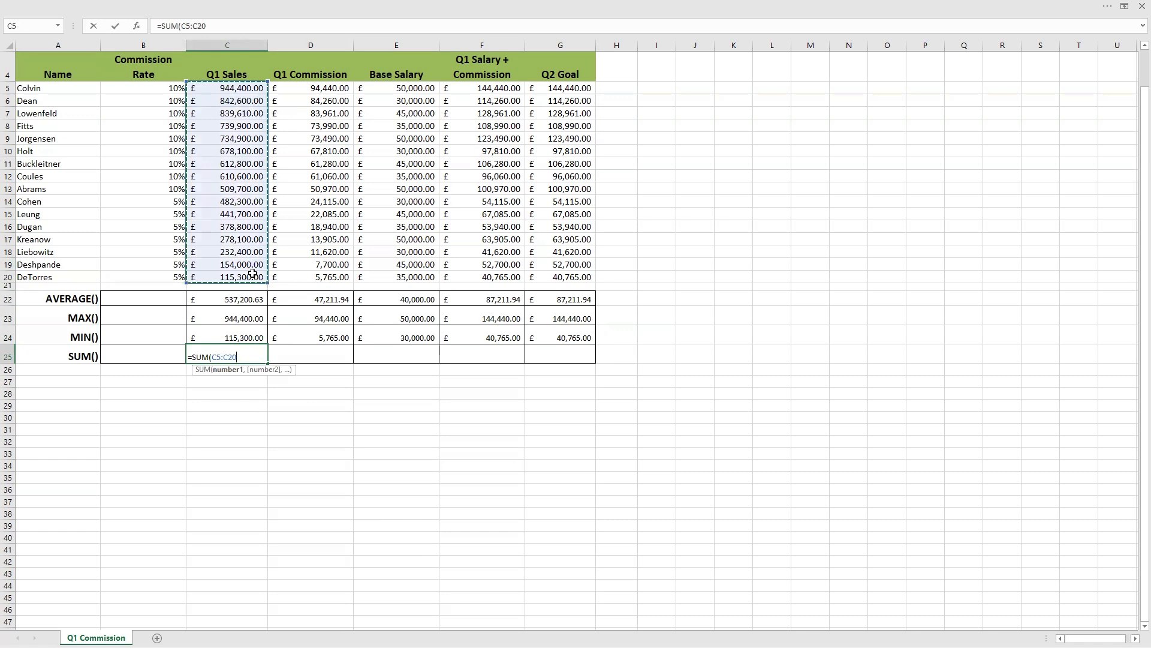
pyautogui.press('Return')
pyautogui.click(242, 358)
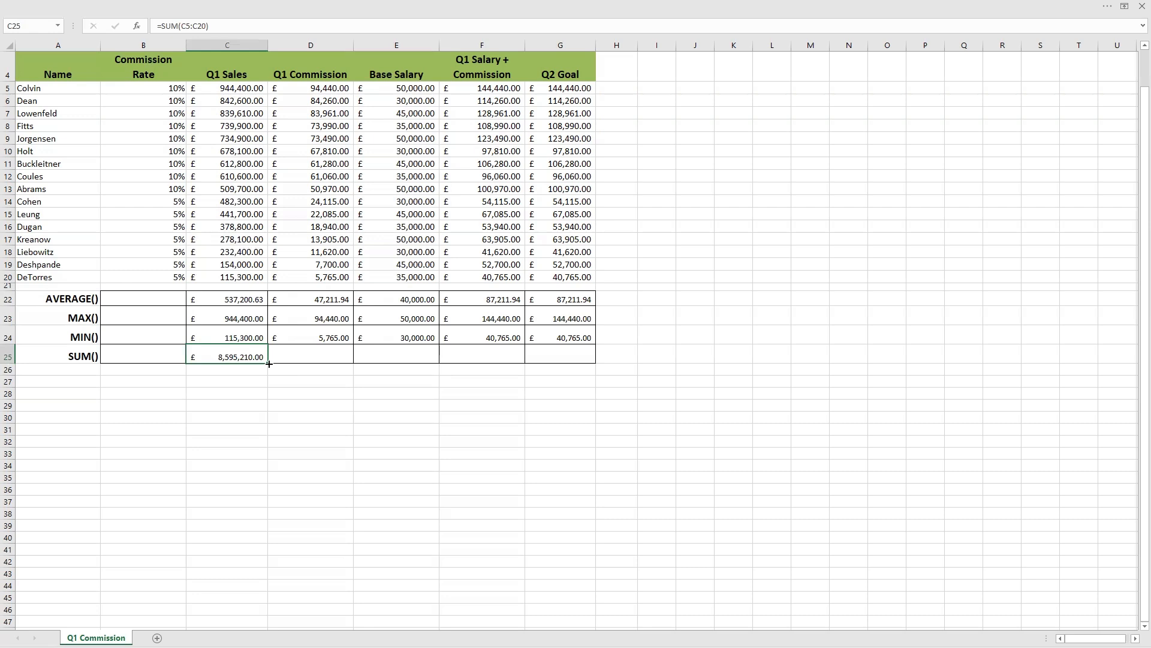
pyautogui.moveTo(269, 363); pyautogui.dragTo(584, 361)
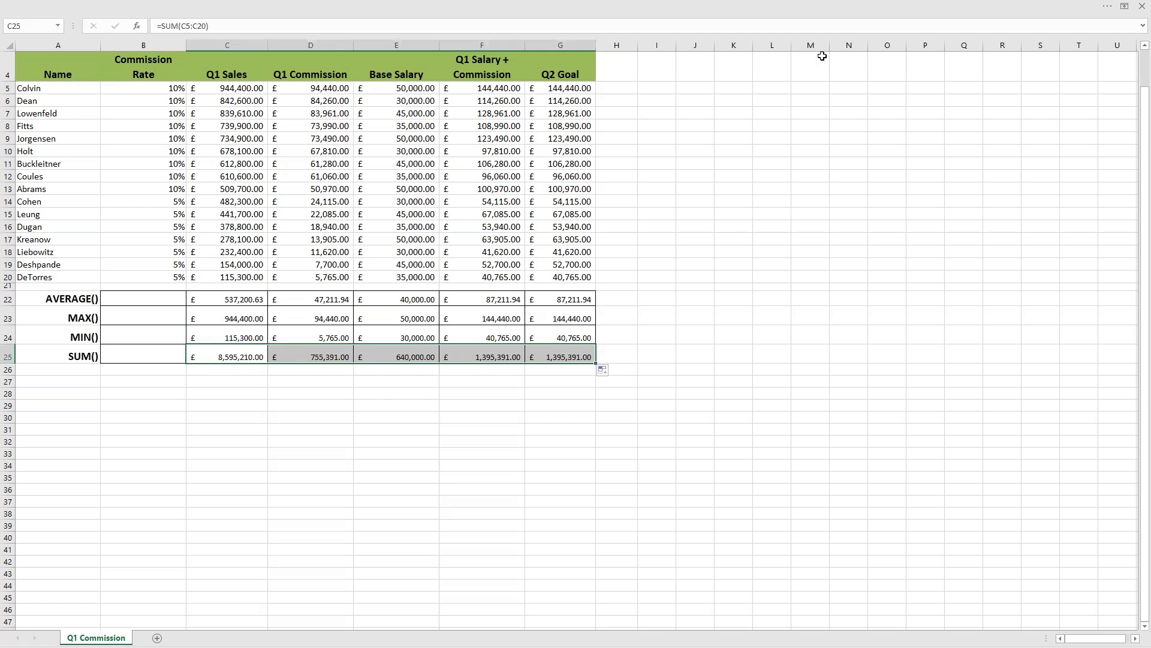
pyautogui.hotkey('alt', 'Tab')
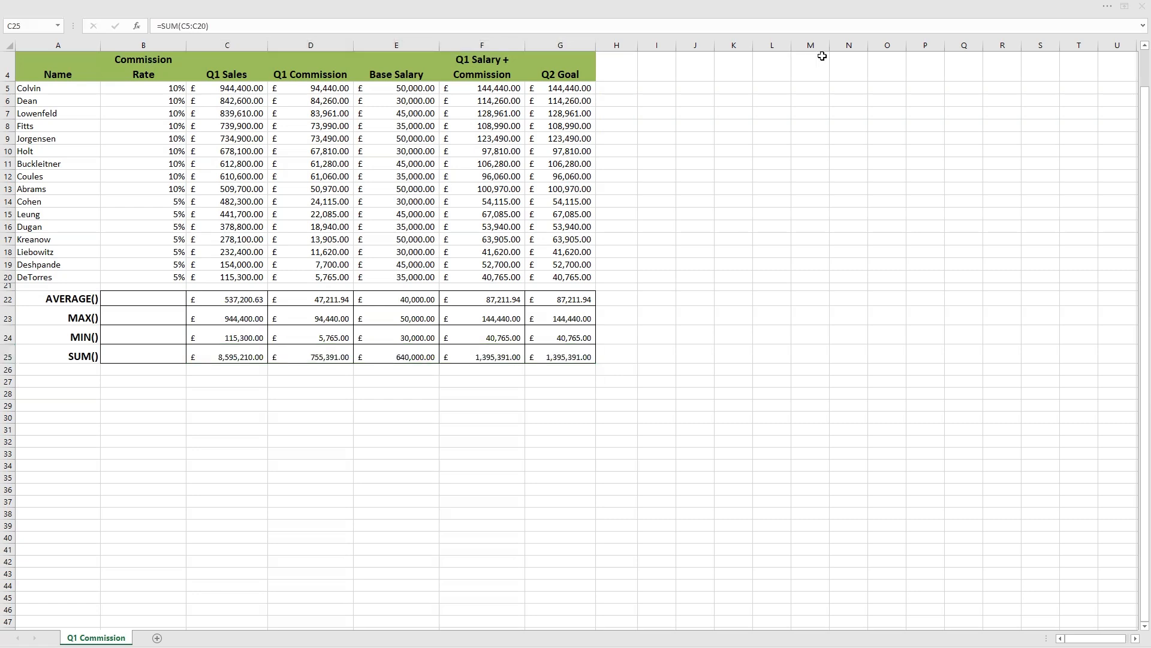